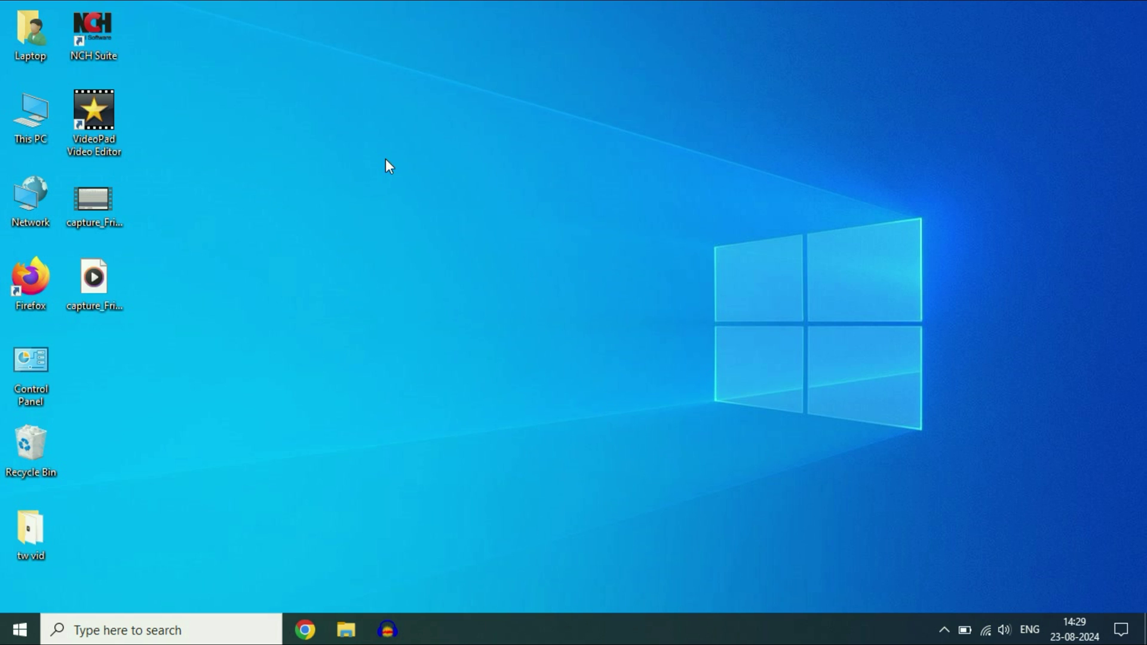
# - Test the brightness slider in quick actions, ending at 100, then close the panel
pyautogui.click(1121, 629)
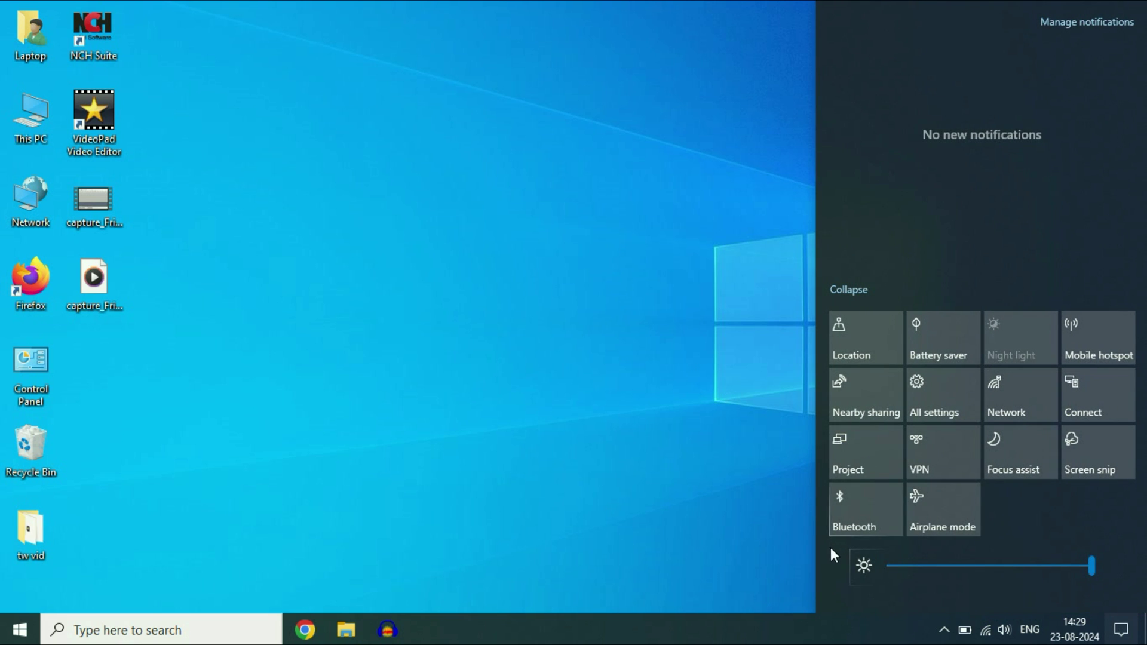
pyautogui.moveTo(1091, 565)
pyautogui.mouseDown()
pyautogui.moveTo(1025, 567)
pyautogui.moveTo(1102, 574)
pyautogui.mouseUp()
pyautogui.moveTo(1106, 560)
pyautogui.mouseDown()
pyautogui.moveTo(1034, 573)
pyautogui.moveTo(1098, 578)
pyautogui.mouseUp()
pyautogui.click(553, 336)
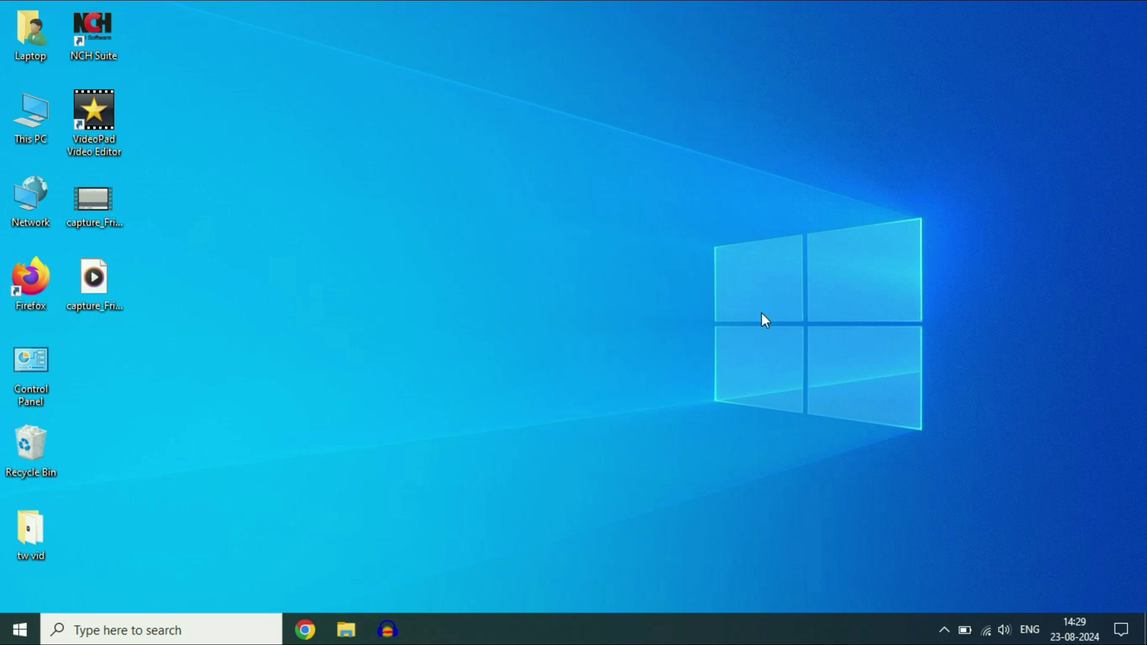
# - From the desktop's Display settings, open Advanced display settings for Display 1
pyautogui.rightClick(604, 259)
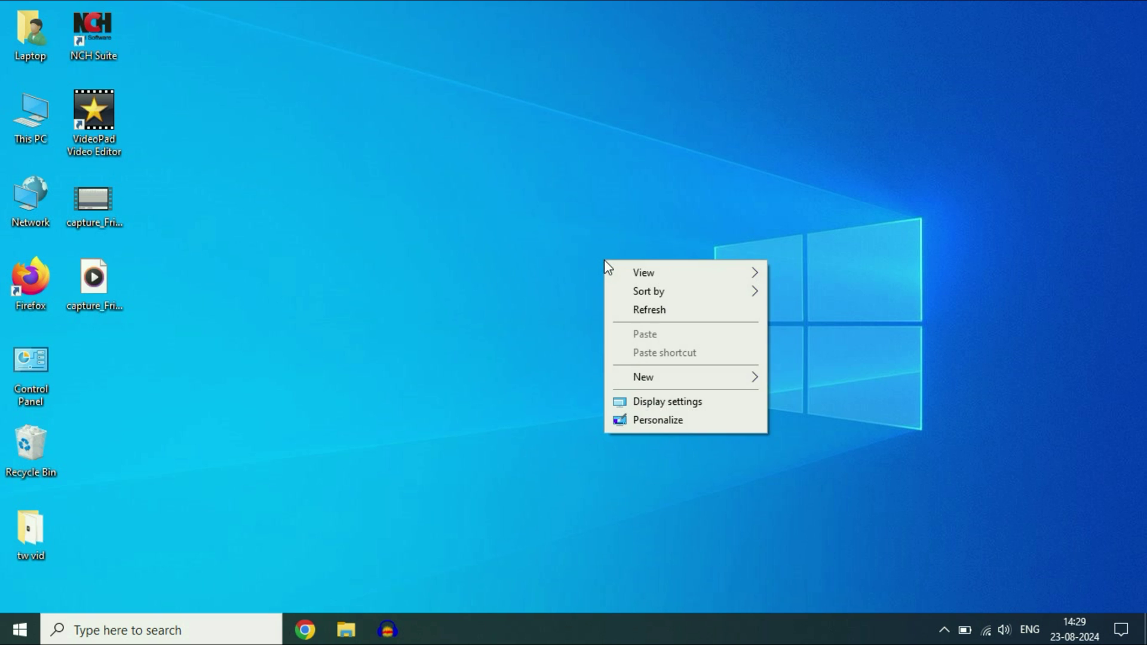
pyautogui.click(666, 409)
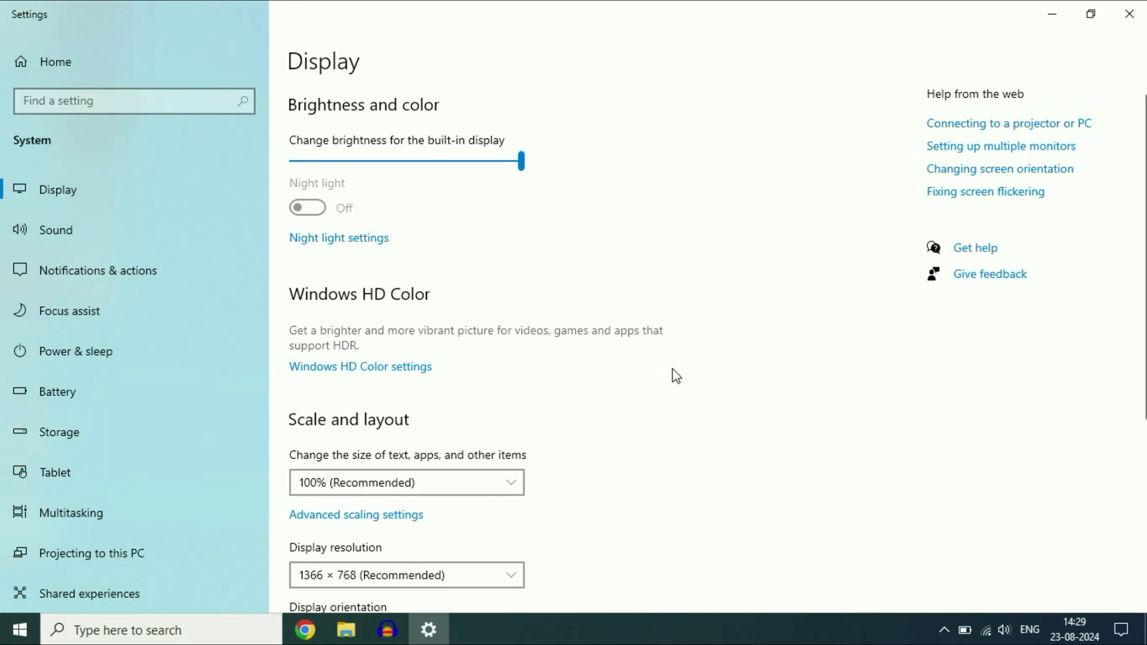
pyautogui.scroll(-5, 672, 372)
pyautogui.scroll(-1, 676, 376)
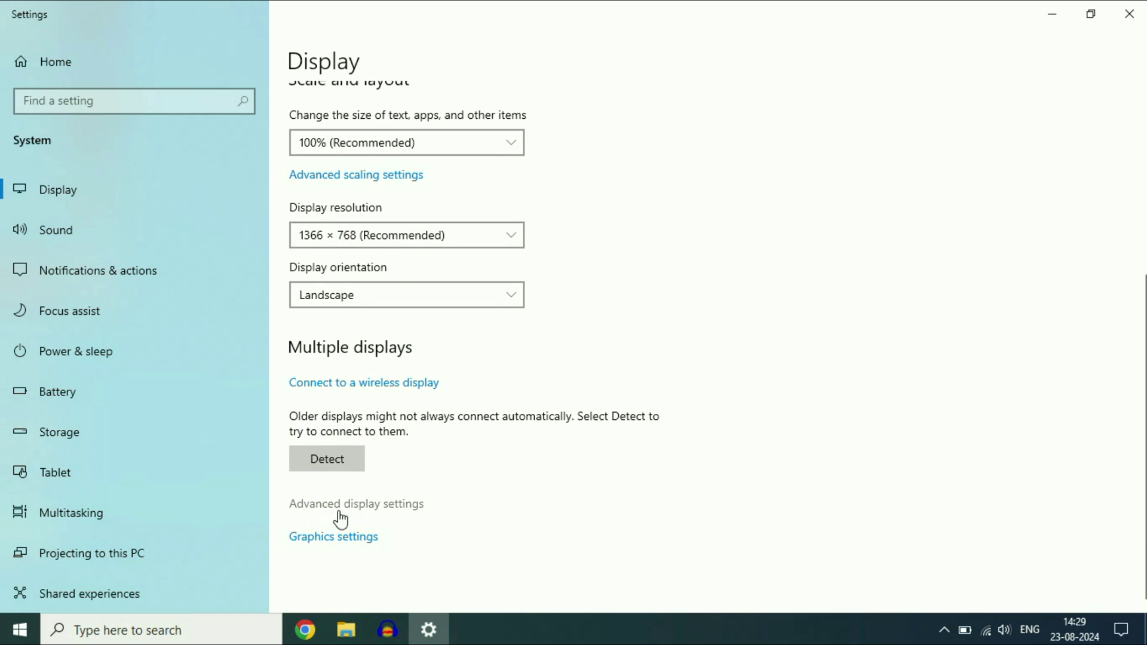
pyautogui.click(373, 506)
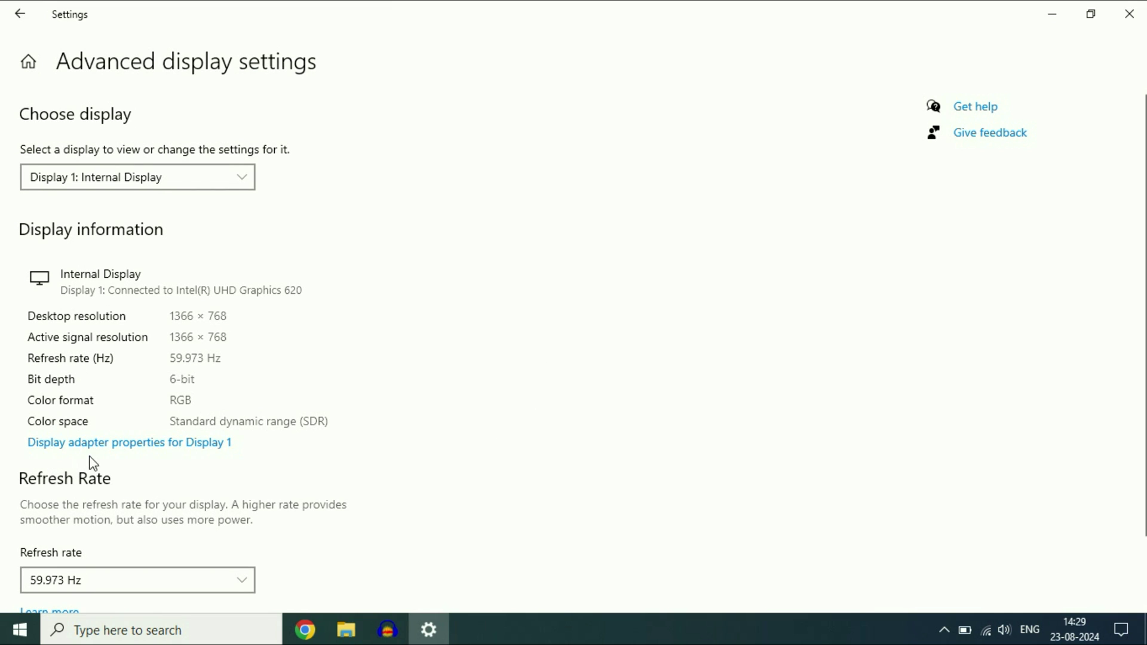
# - Show the Intel(R) UHD Graphics 620 Driver tab, version 26.20.100.7262 dated 25-09-2019
pyautogui.click(174, 447)
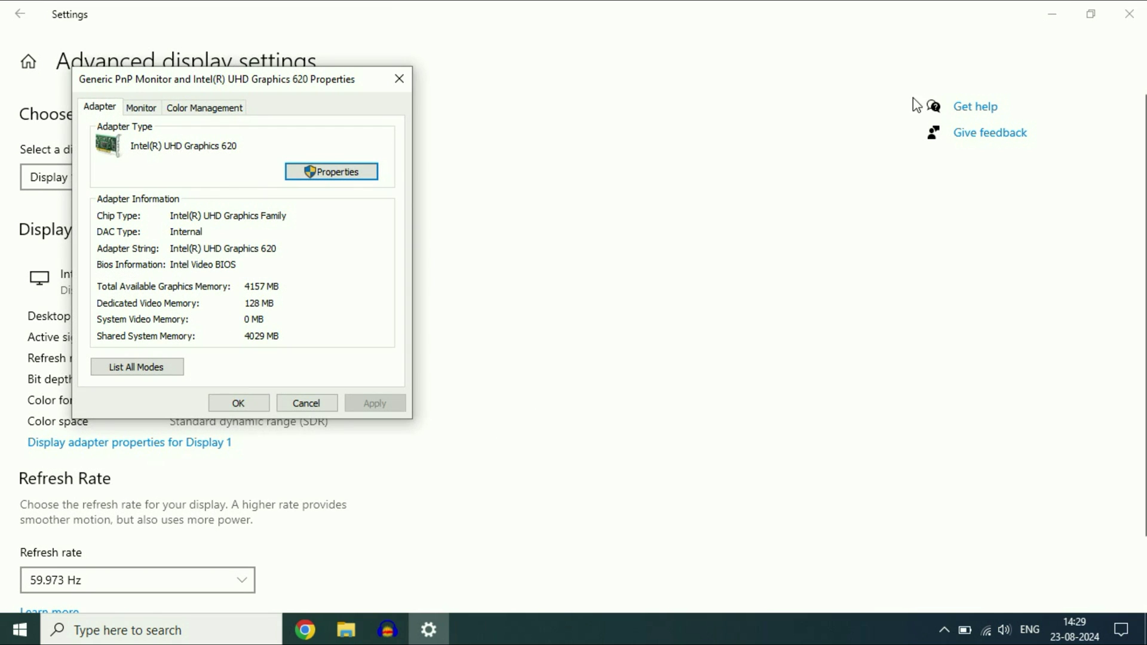
pyautogui.click(1048, 29)
pyautogui.moveTo(288, 88); pyautogui.dragTo(649, 123)
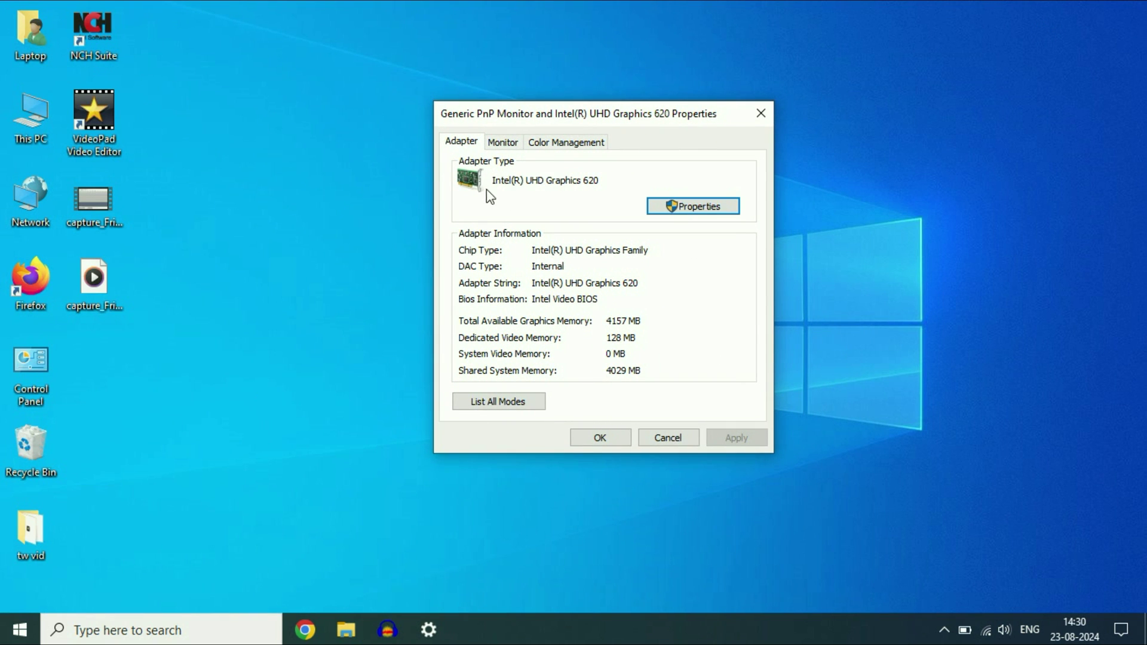
pyautogui.click(703, 206)
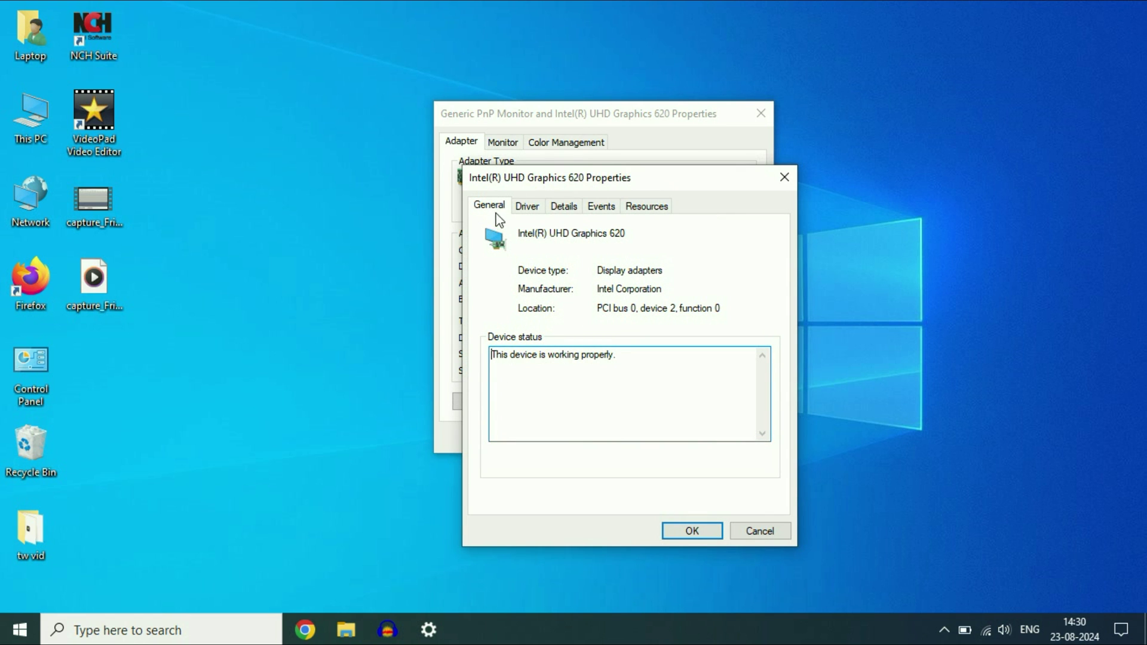
pyautogui.click(528, 209)
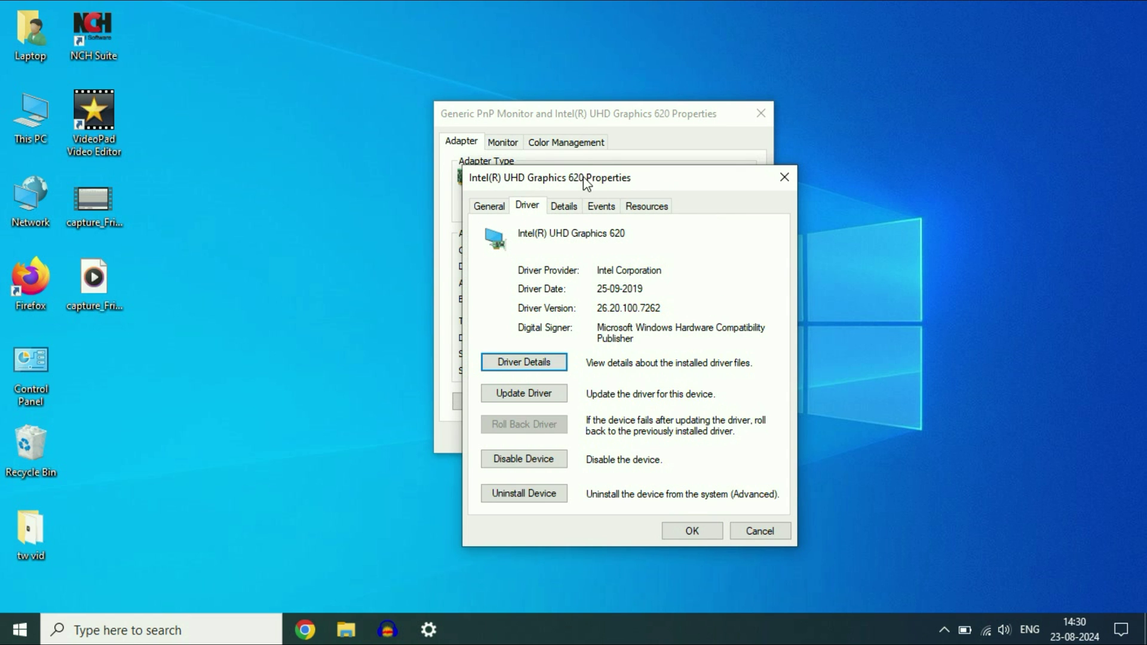
pyautogui.moveTo(585, 181); pyautogui.dragTo(453, 118)
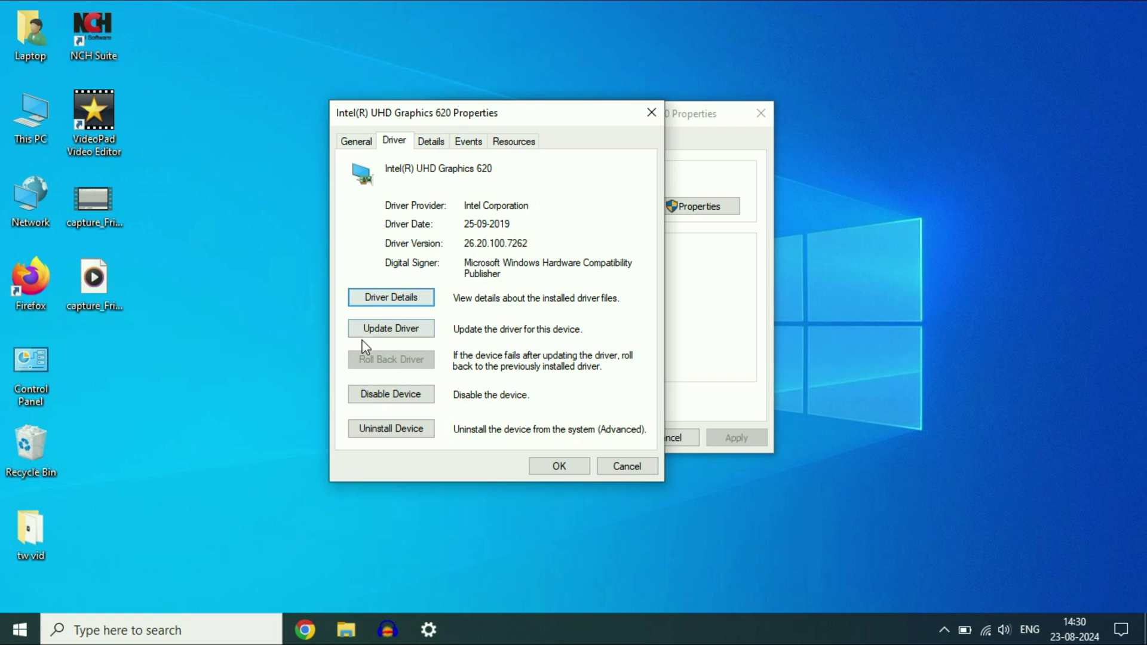
# - Search automatically for a newer Intel UHD Graphics 620 driver; the best is already installed
pyautogui.click(391, 328)
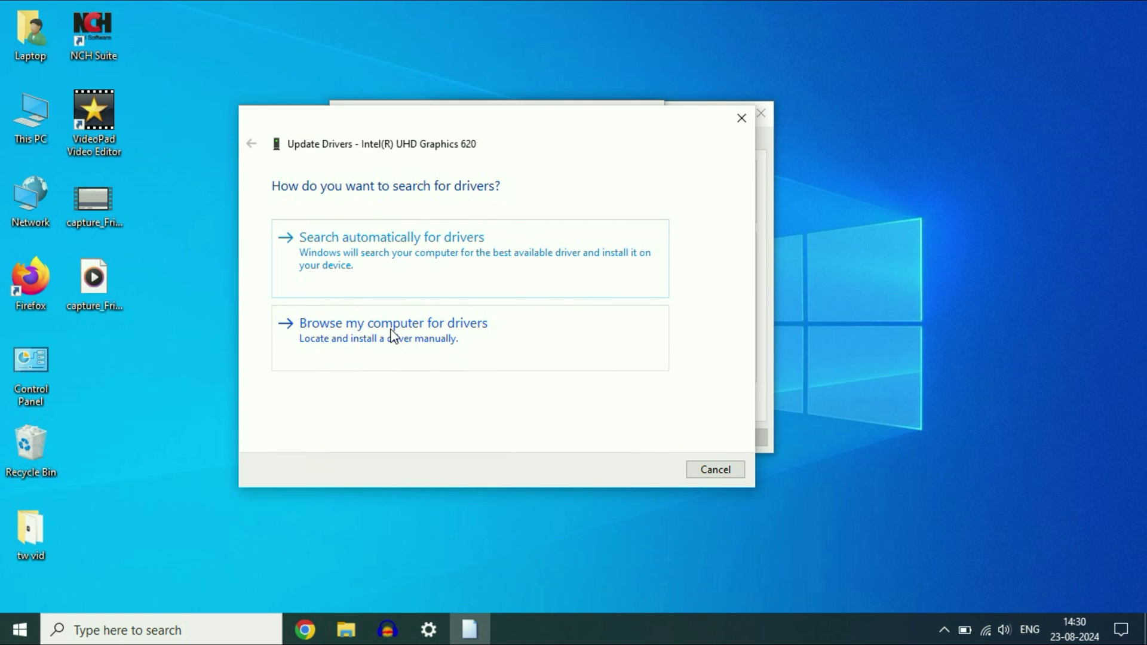
pyautogui.click(381, 266)
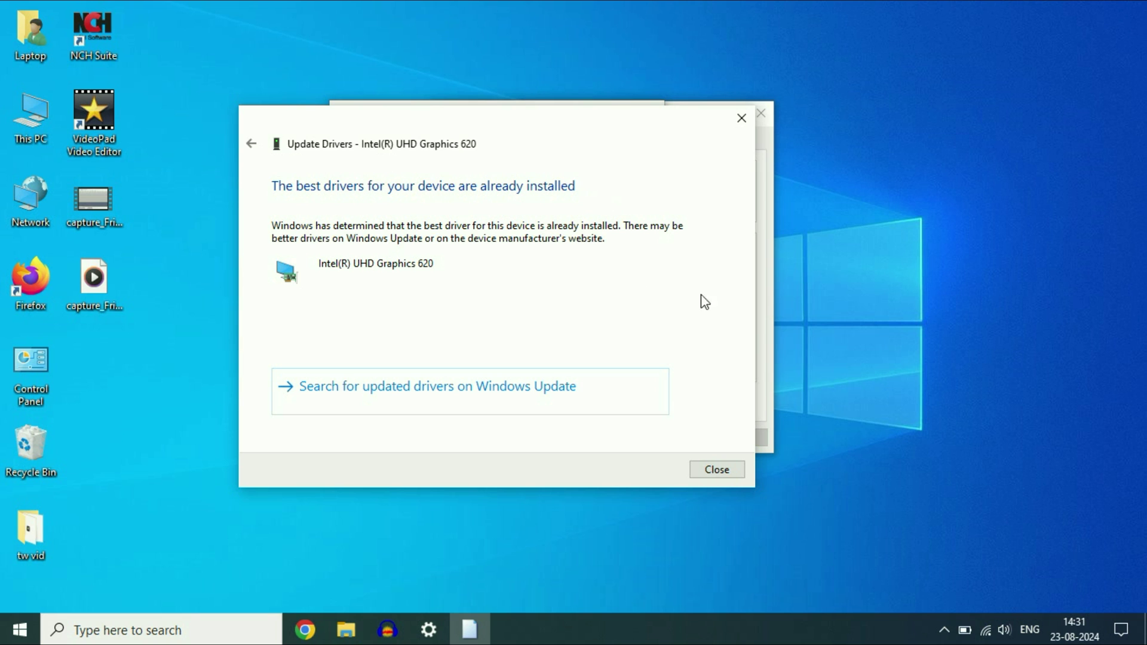
pyautogui.click(711, 475)
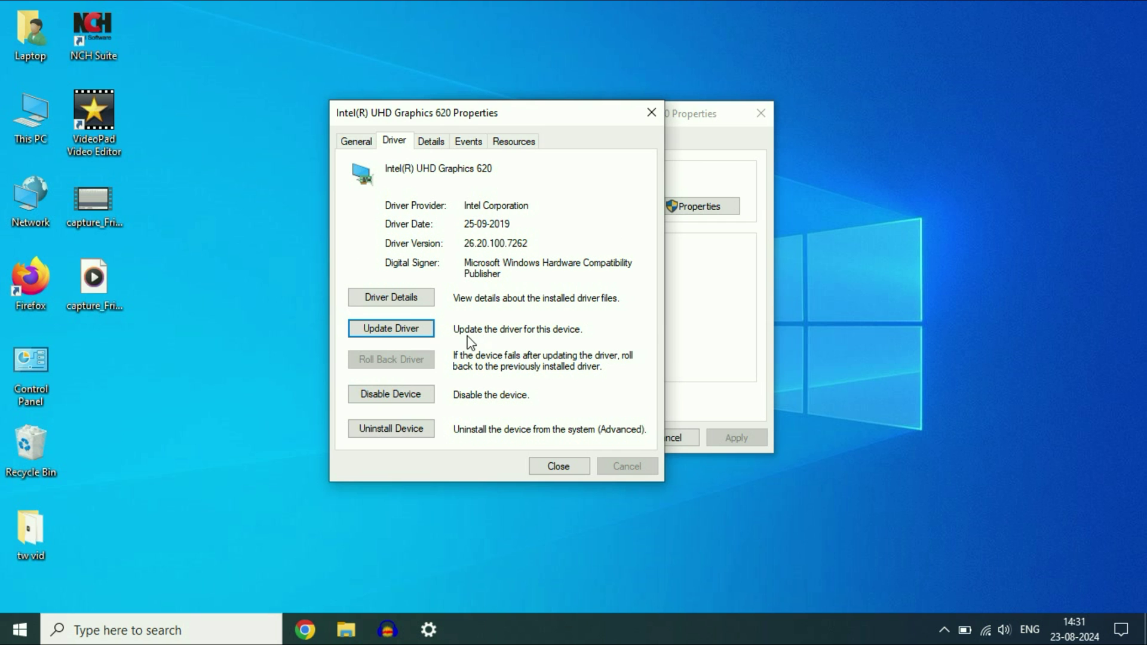
# - Manually reinstall the Intel(R) UHD Graphics 620 driver from the compatible list, then close the wizard
pyautogui.click(393, 333)
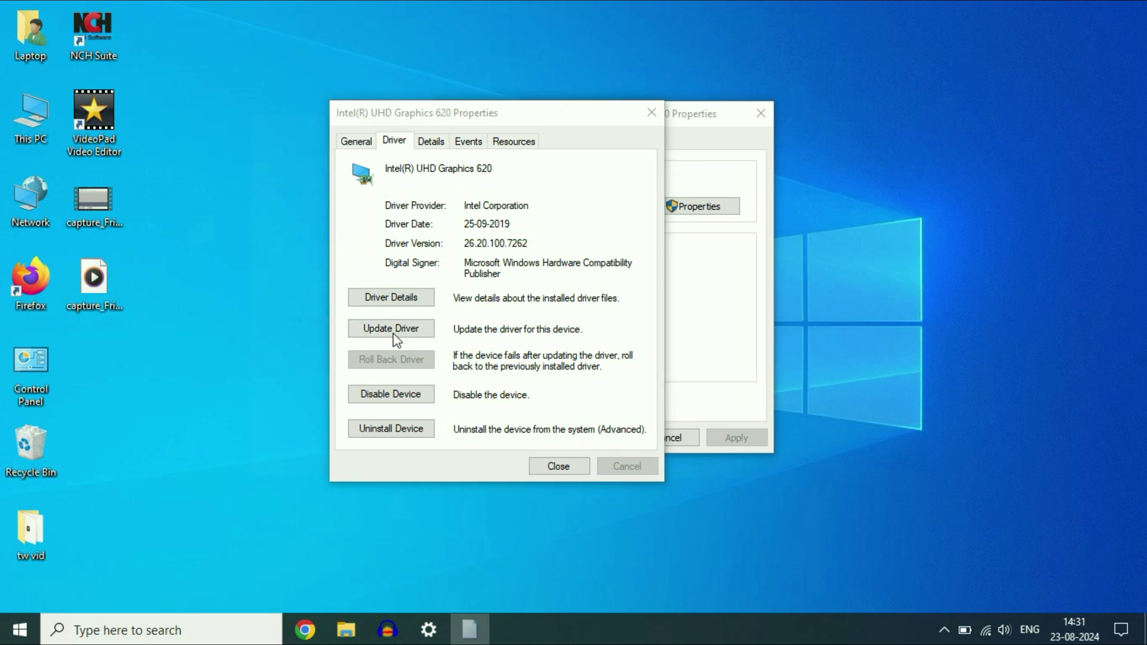
pyautogui.click(384, 340)
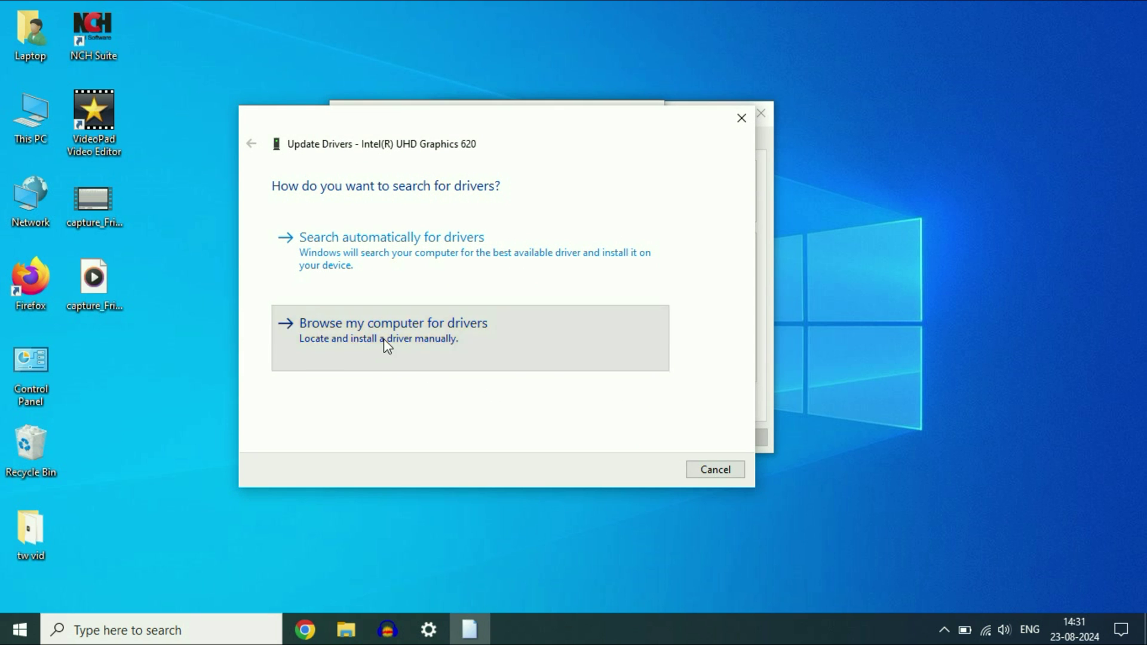
pyautogui.click(367, 383)
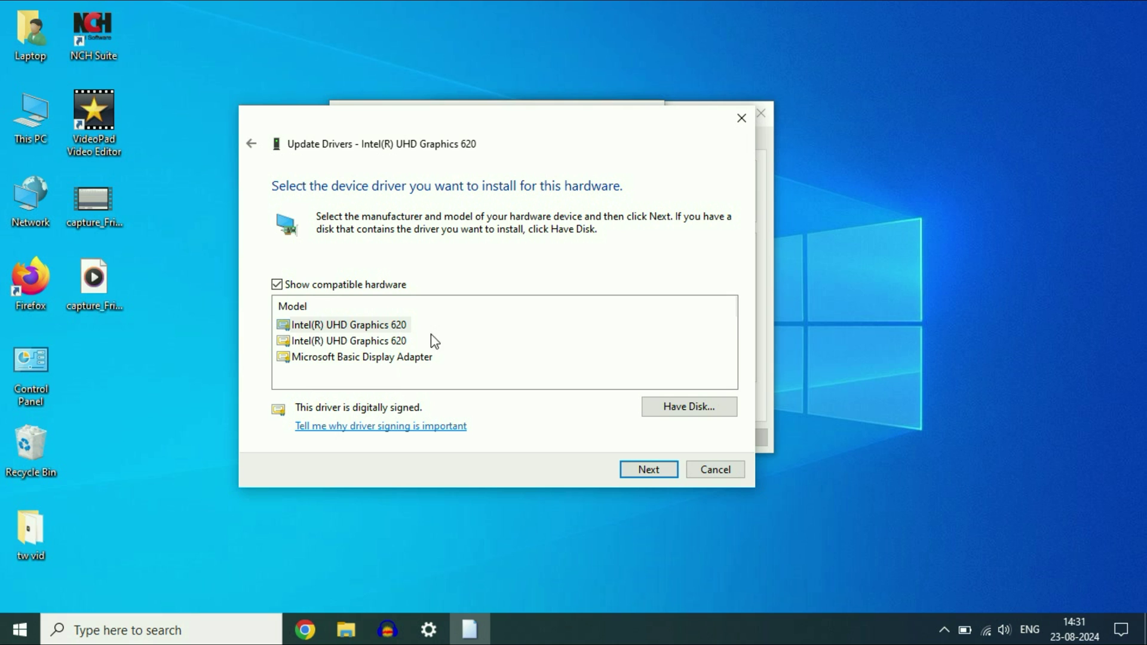
pyautogui.click(392, 329)
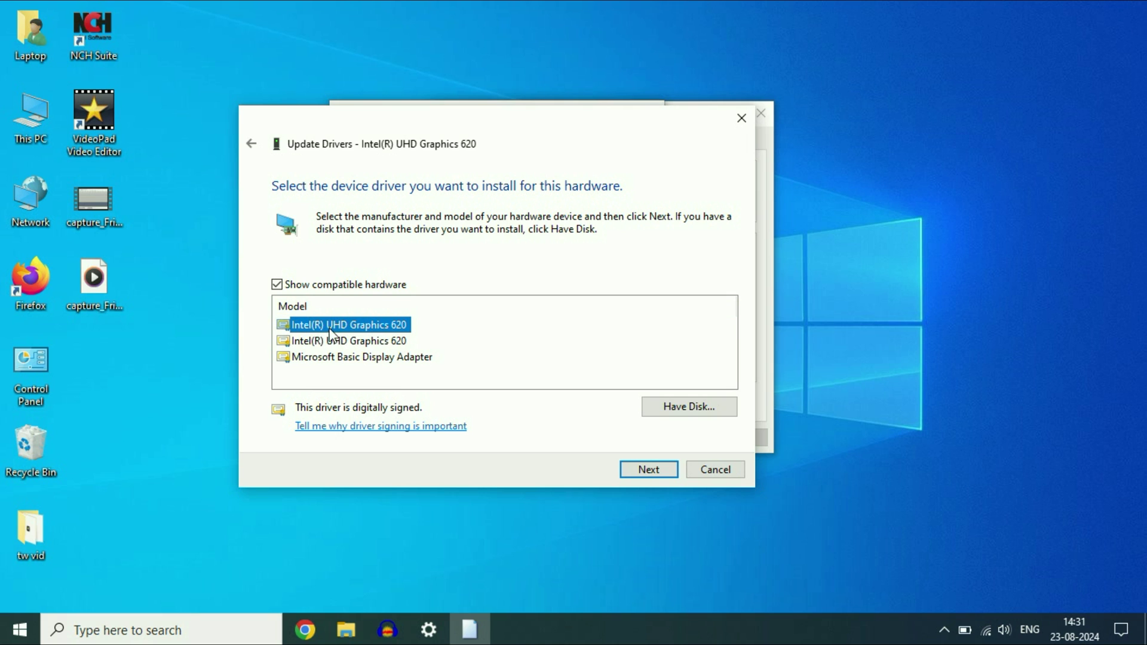
pyautogui.click(352, 361)
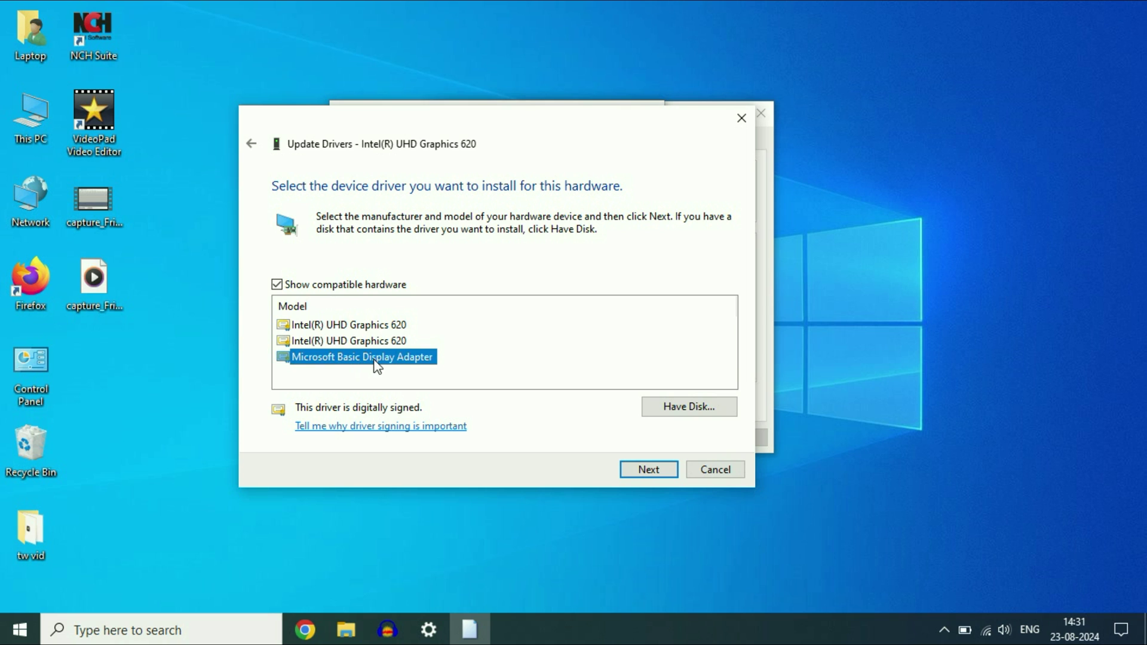
pyautogui.click(349, 326)
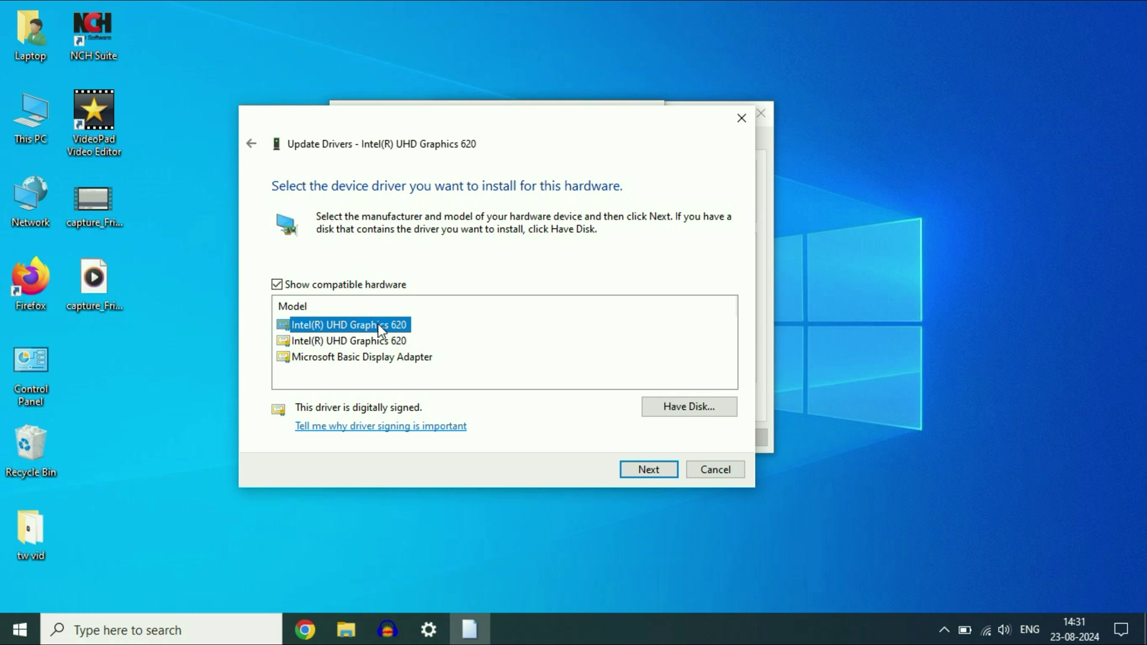
pyautogui.click(648, 468)
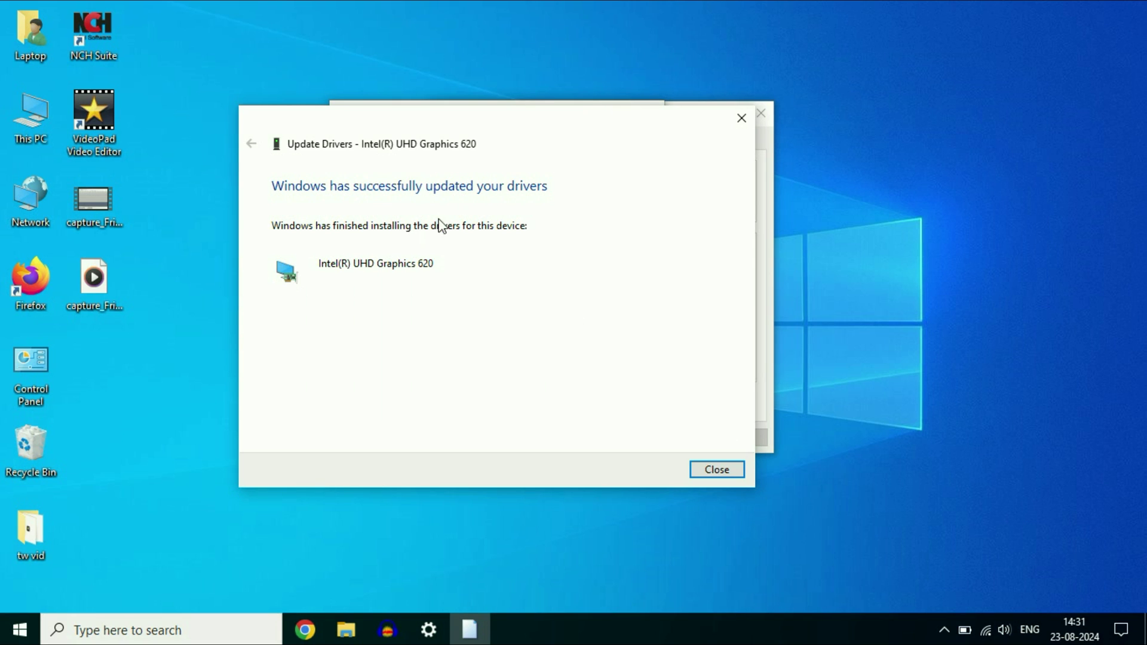
pyautogui.click(719, 471)
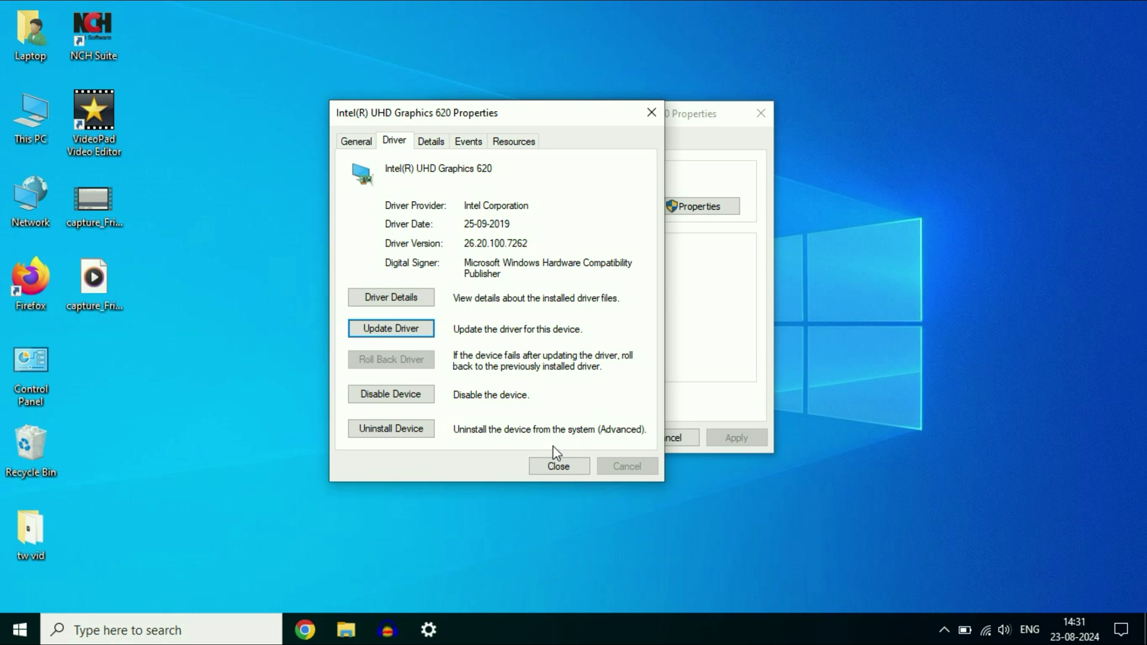
# - Close the Intel dialog, check the monitor's 60 Hertz refresh rate, and close adapter properties
pyautogui.click(555, 465)
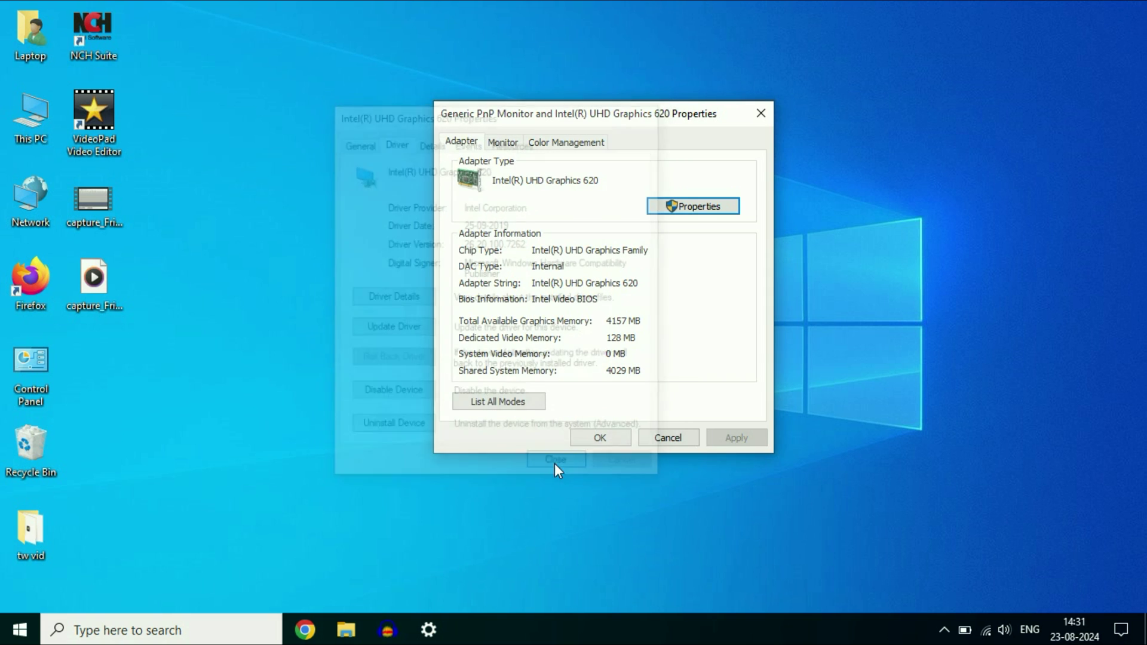
pyautogui.click(506, 147)
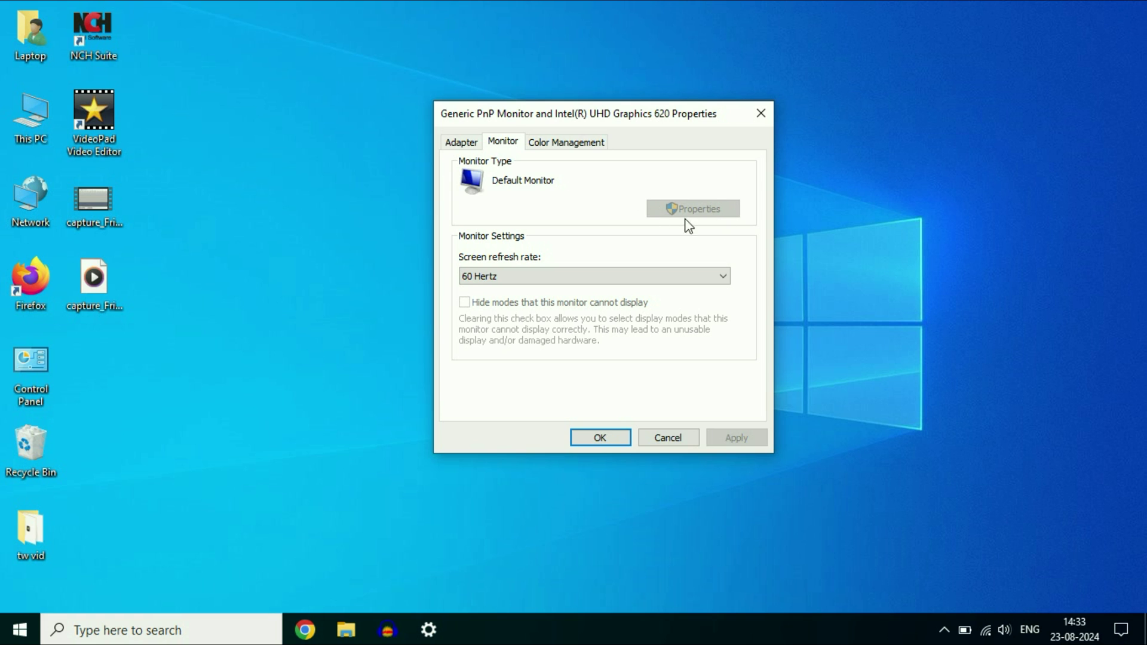
pyautogui.click(761, 116)
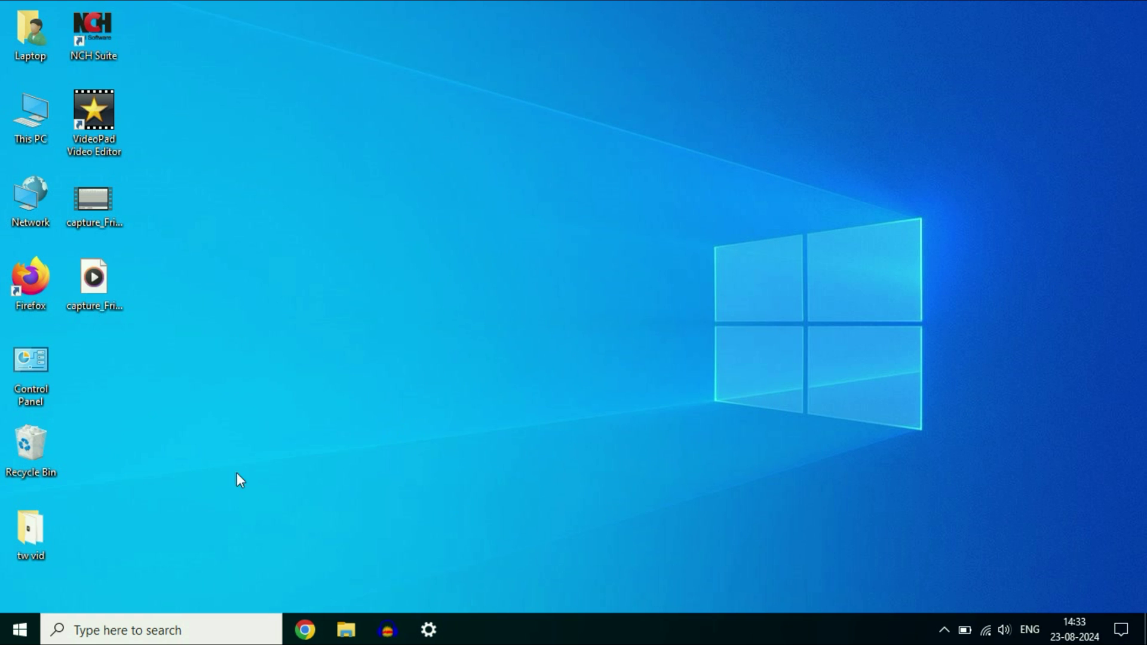
# - Launch Device Manager maximized and select Generic PnP Monitor under Monitors
pyautogui.rightClick(21, 628)
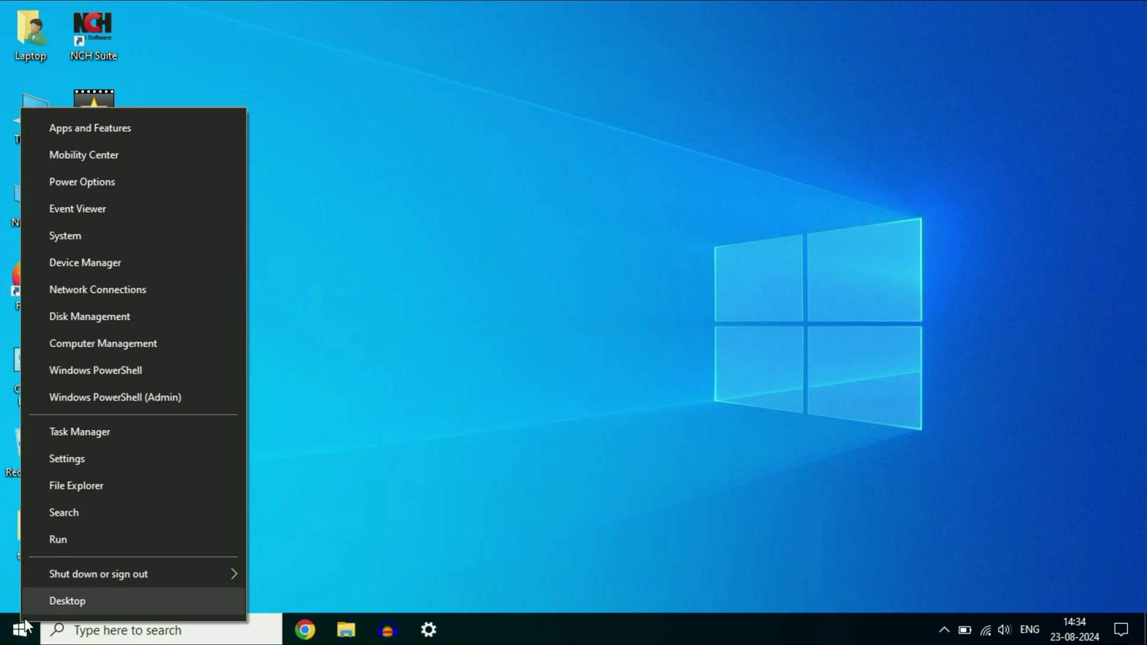
pyautogui.click(114, 264)
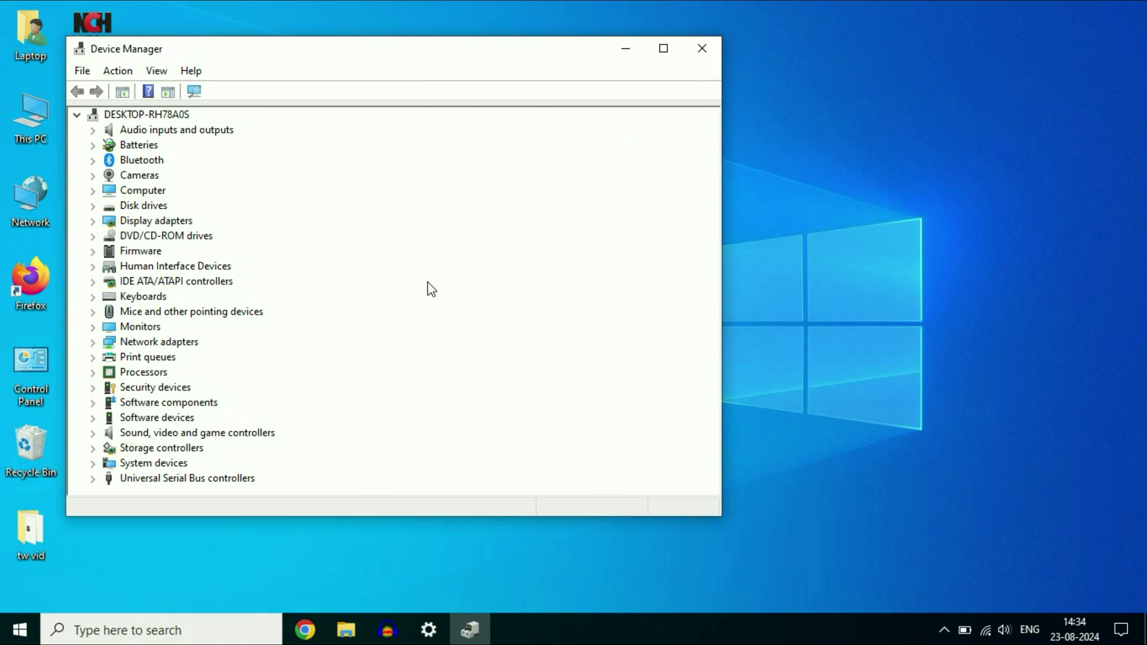
pyautogui.click(668, 47)
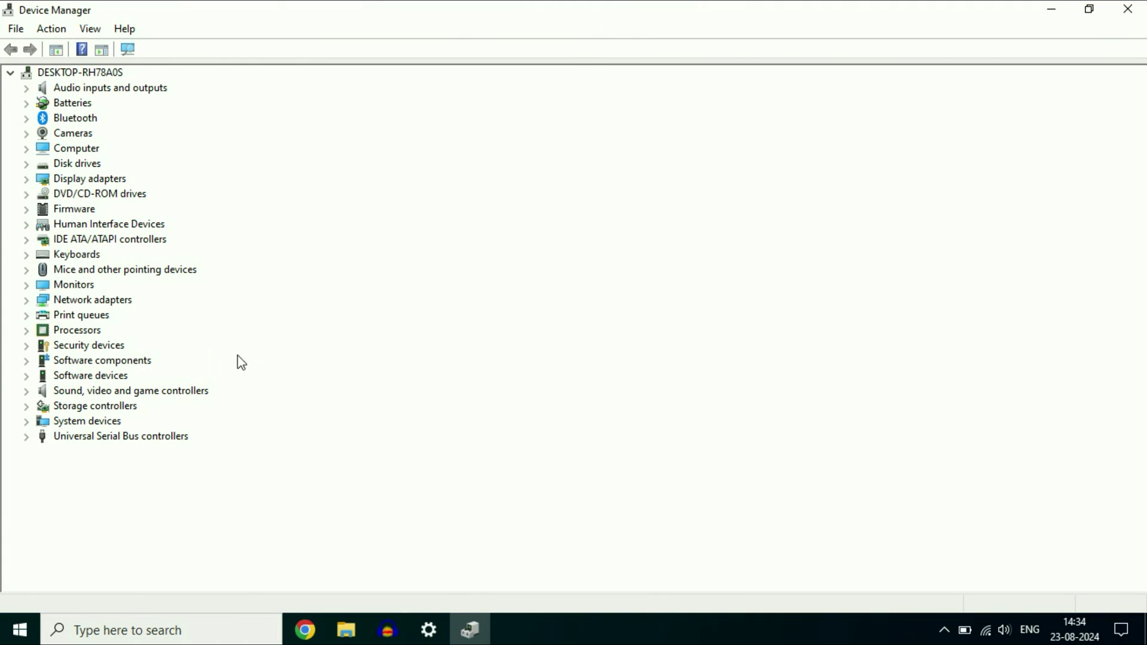
pyautogui.click(34, 289)
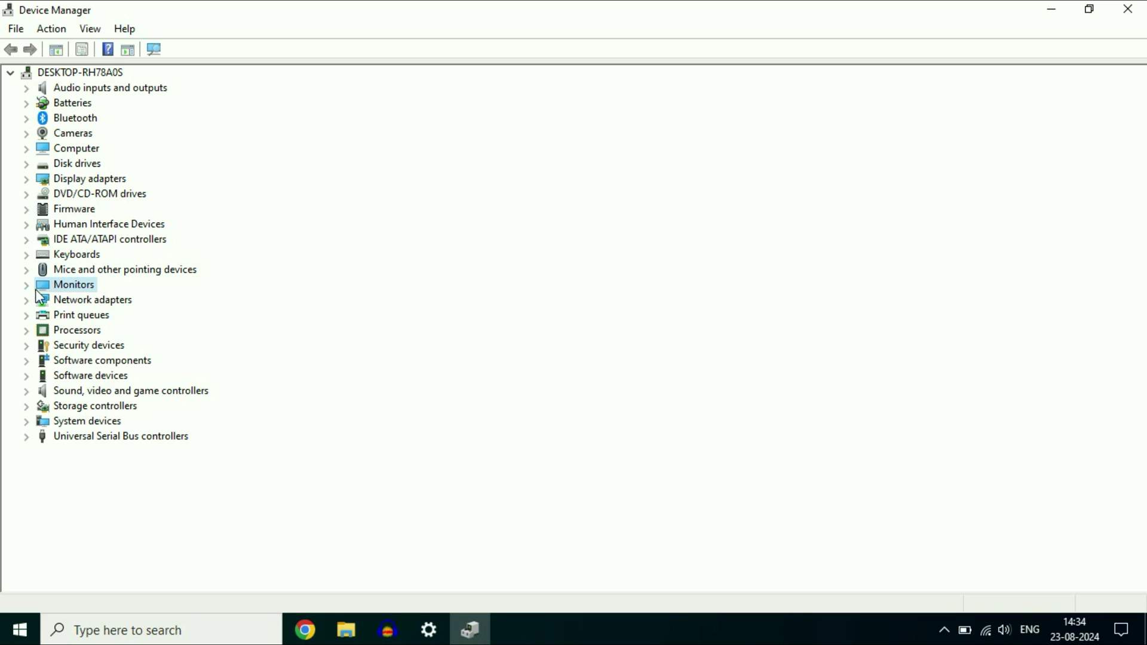
pyautogui.click(30, 286)
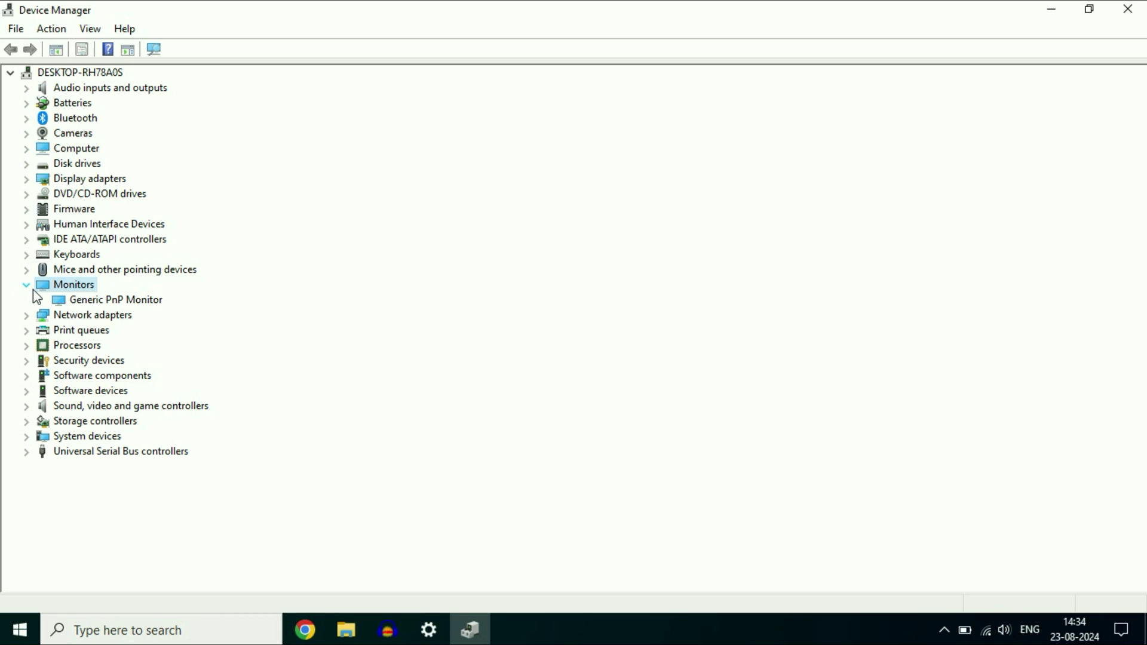
pyautogui.click(145, 305)
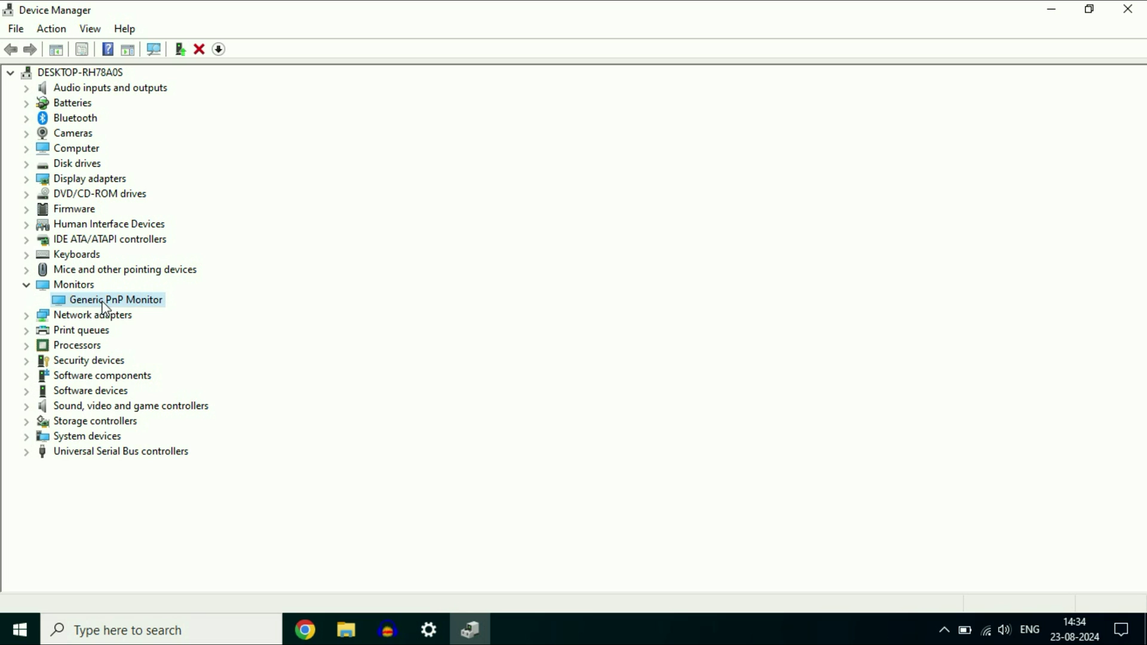
# - Search automatically for a Generic PnP Monitor driver, confirm it's current, and close Device Manager
pyautogui.rightClick(146, 305)
pyautogui.click(199, 315)
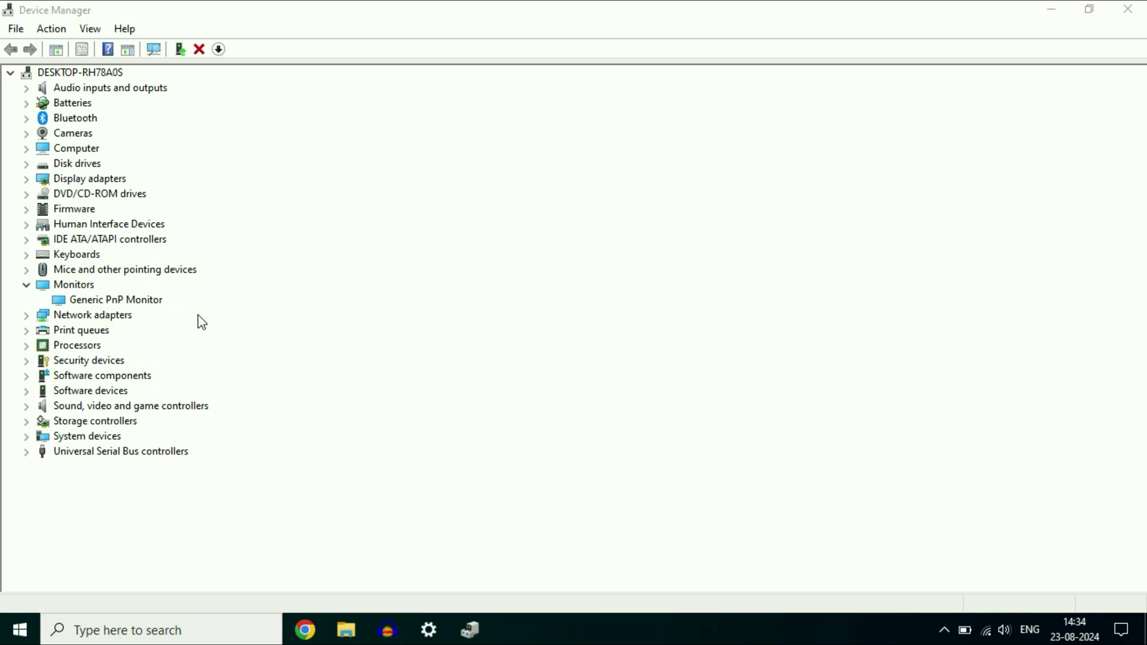
pyautogui.click(385, 276)
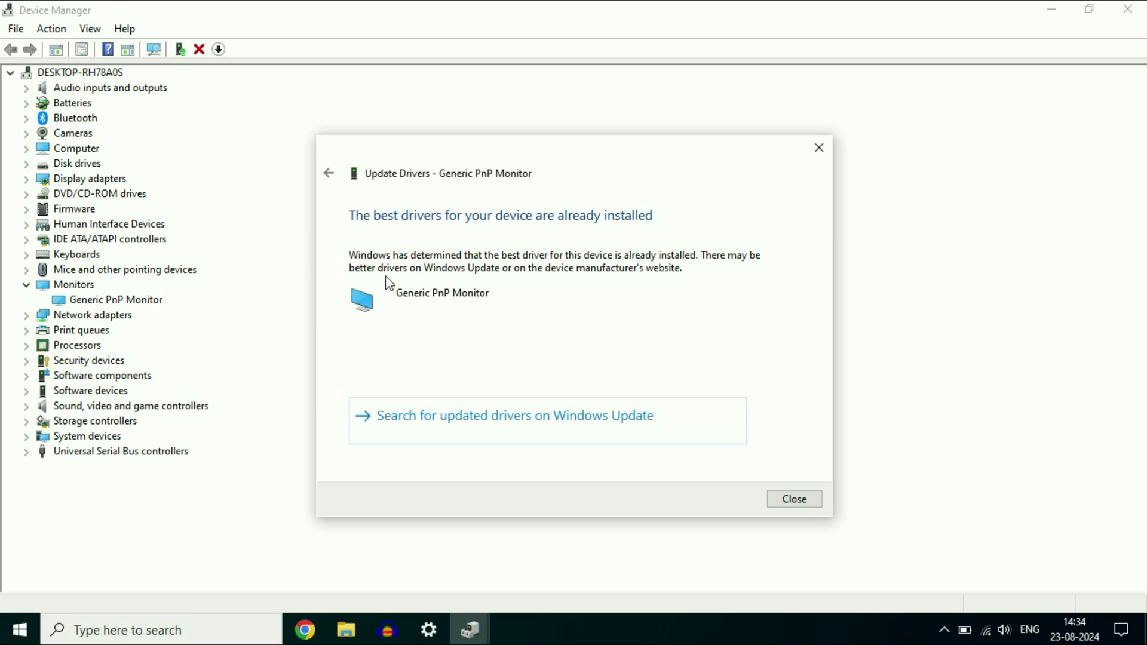
pyautogui.click(784, 504)
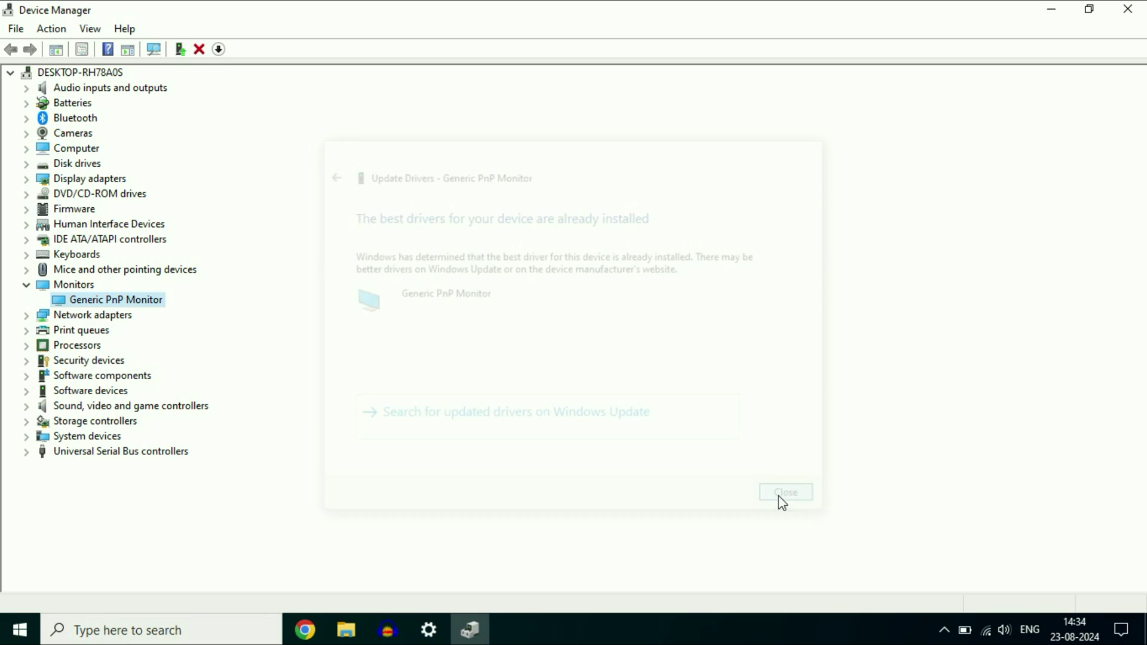
pyautogui.click(1127, 13)
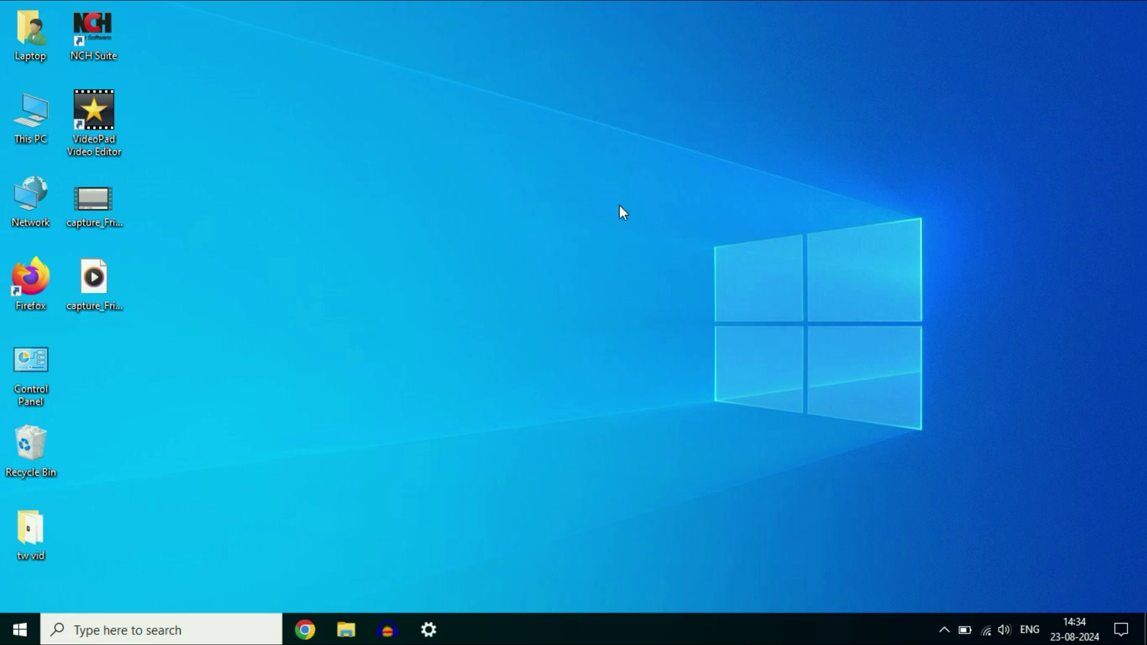
# - Run Check for updates in Settings' Update & Security, then minimize Settings
pyautogui.click(20, 628)
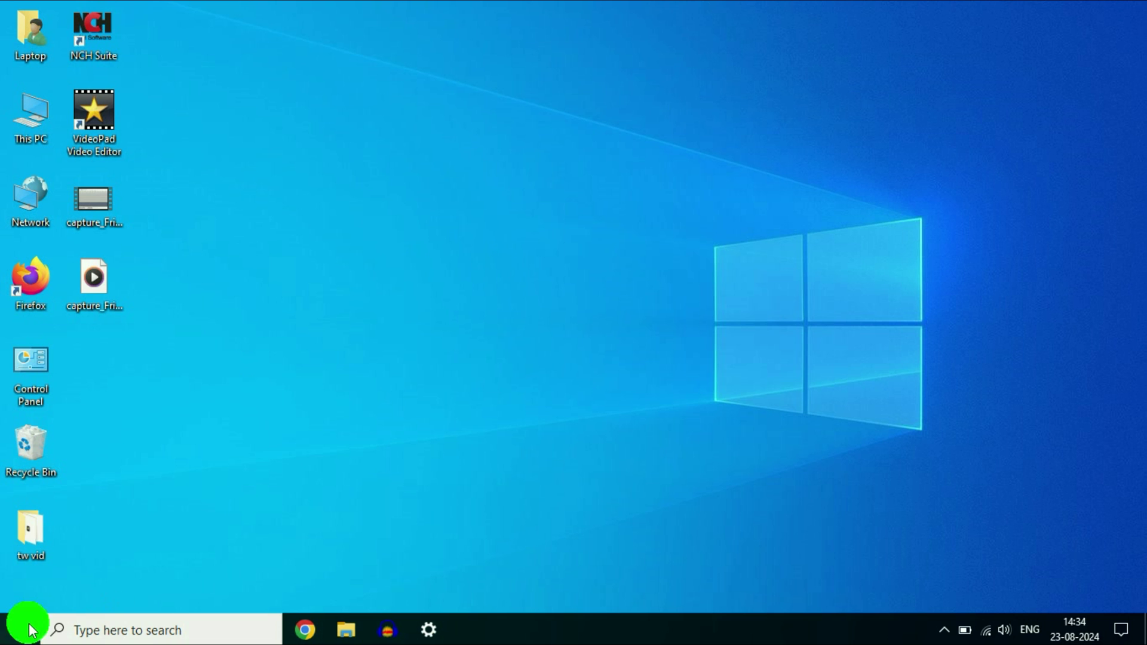
pyautogui.click(20, 562)
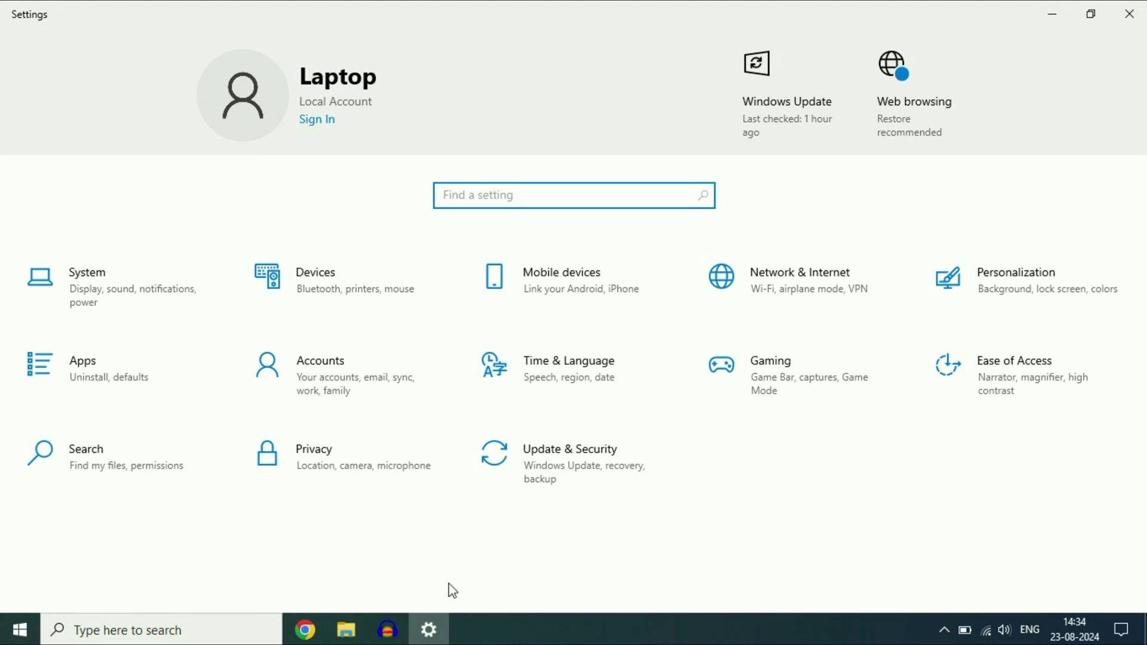
pyautogui.click(572, 469)
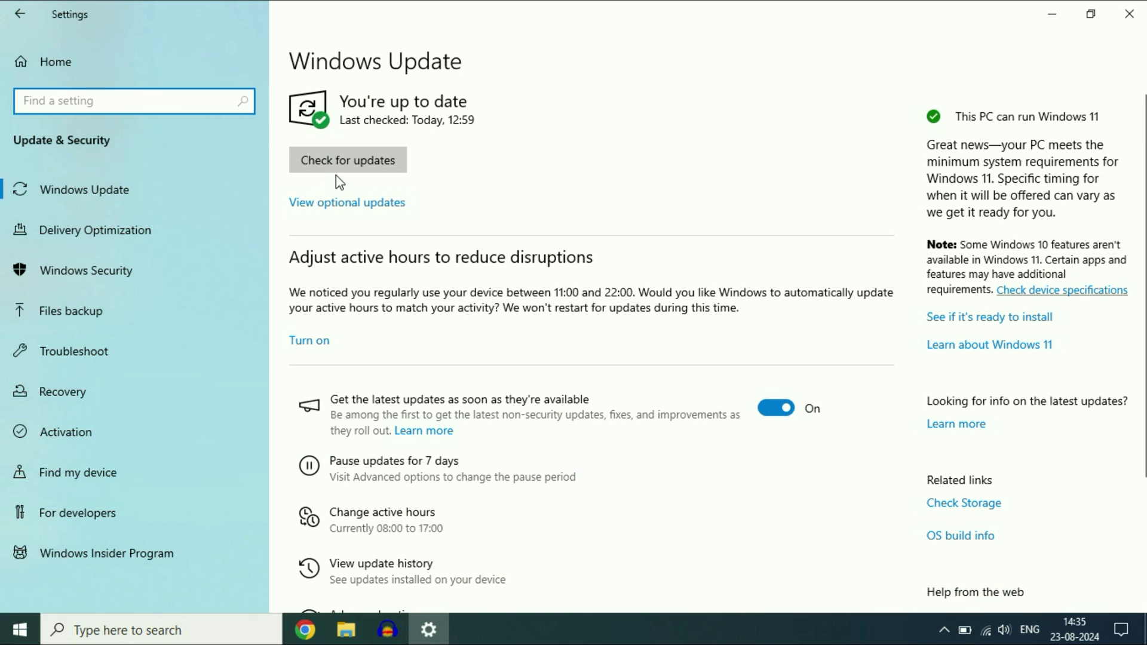
pyautogui.click(343, 161)
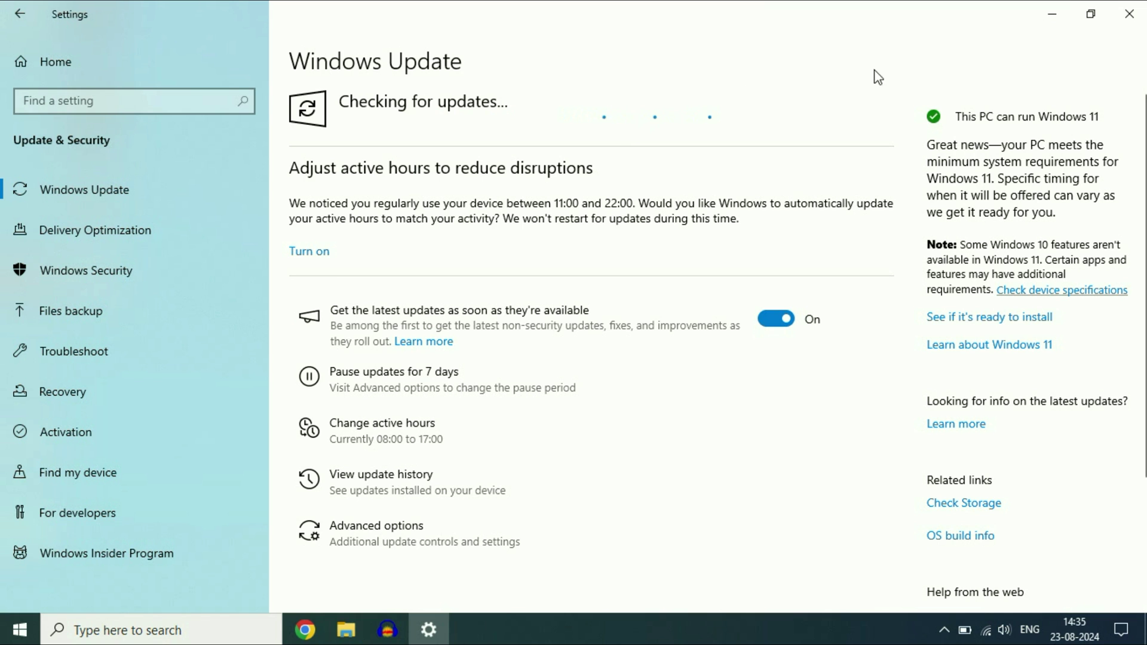
pyautogui.click(1050, 16)
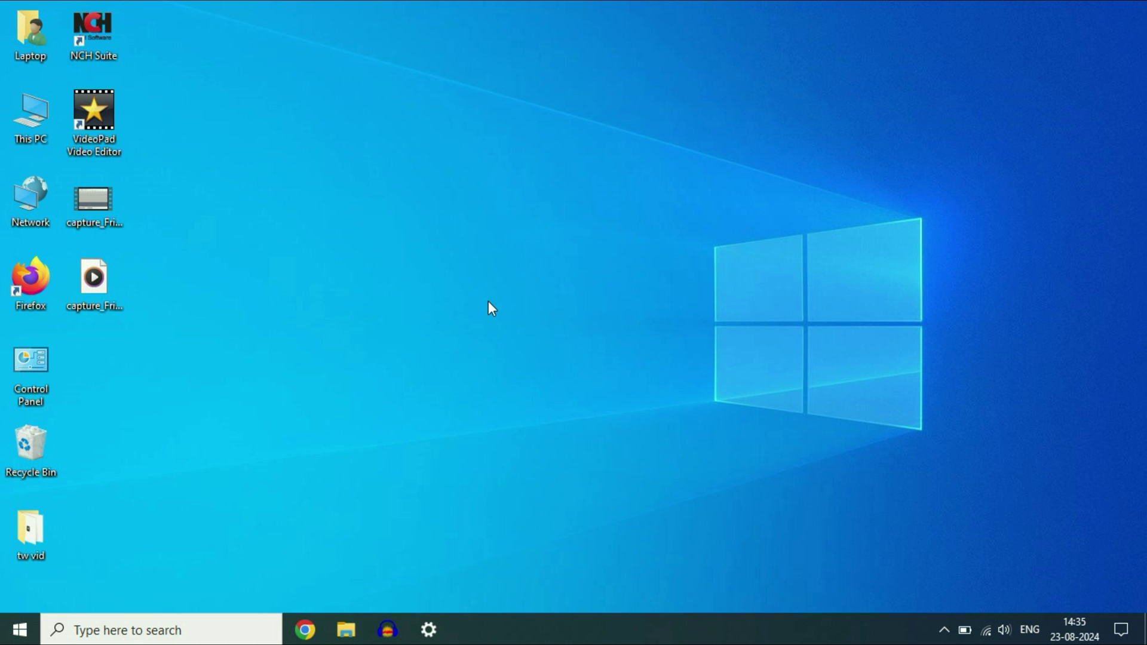